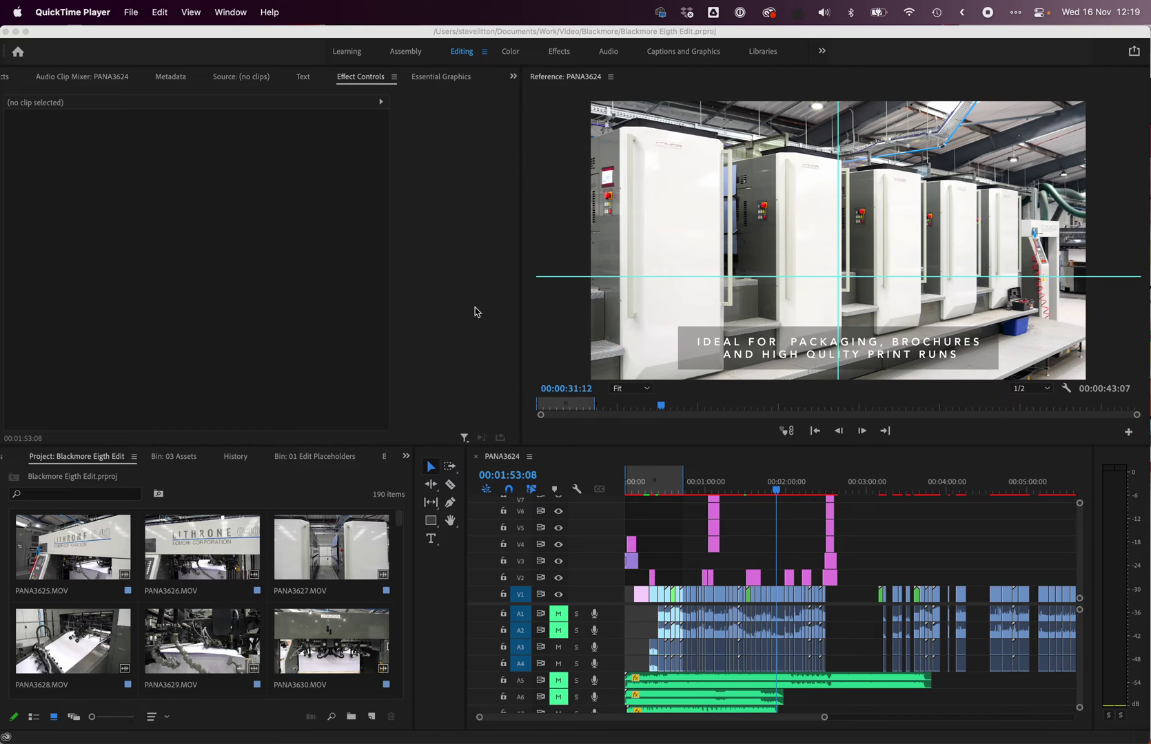
Scrub the playhead to about 00:01:27 and play the sequence to test the preview.
click(794, 493)
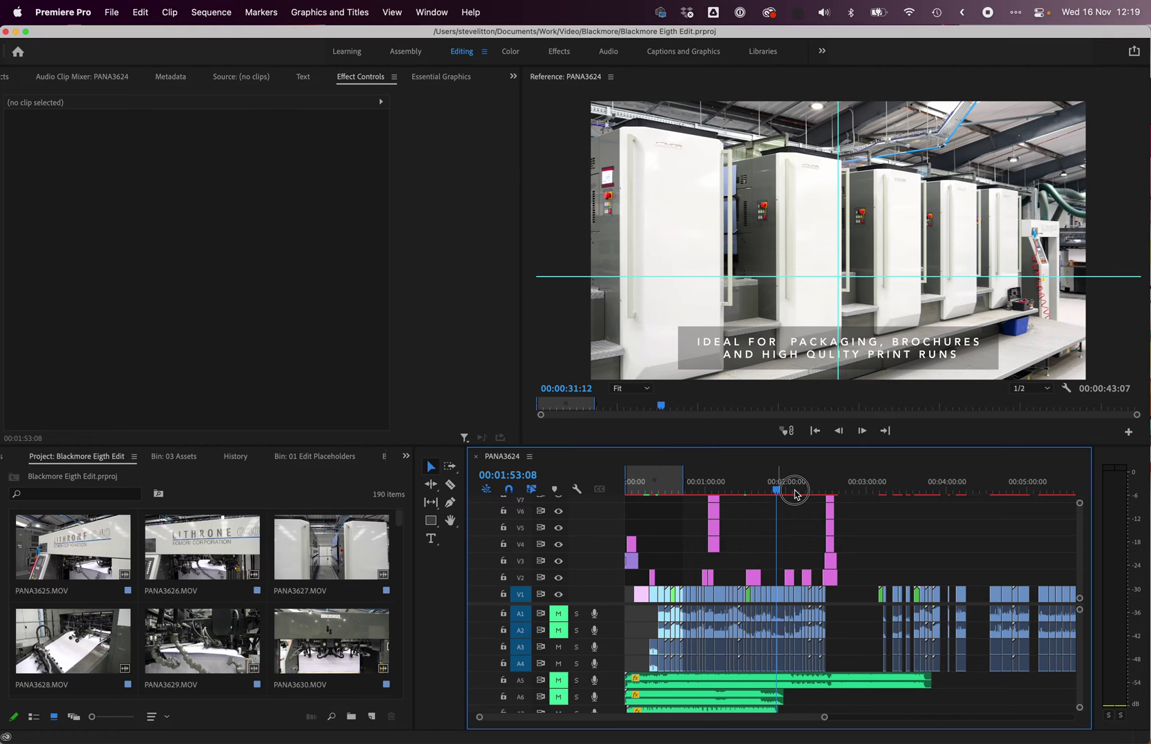
mouse_move(795, 493)
mouse_down()
mouse_move(827, 489)
mouse_move(783, 499)
mouse_up()
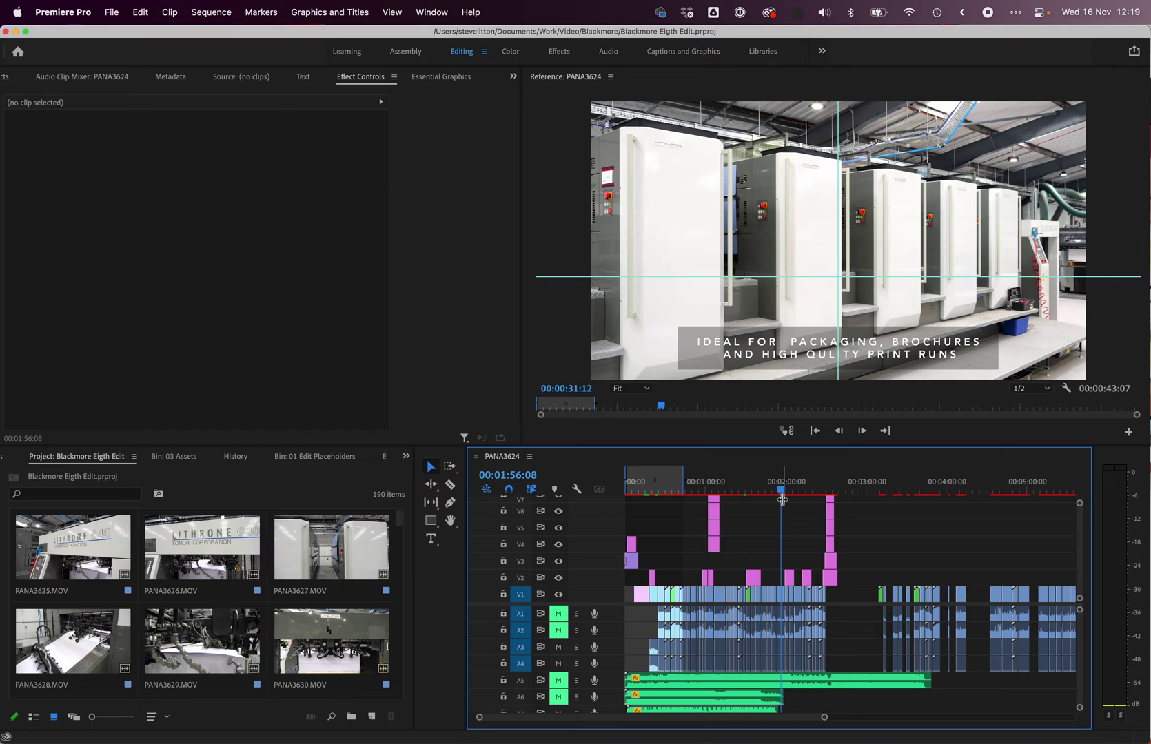
key(space)
click(742, 490)
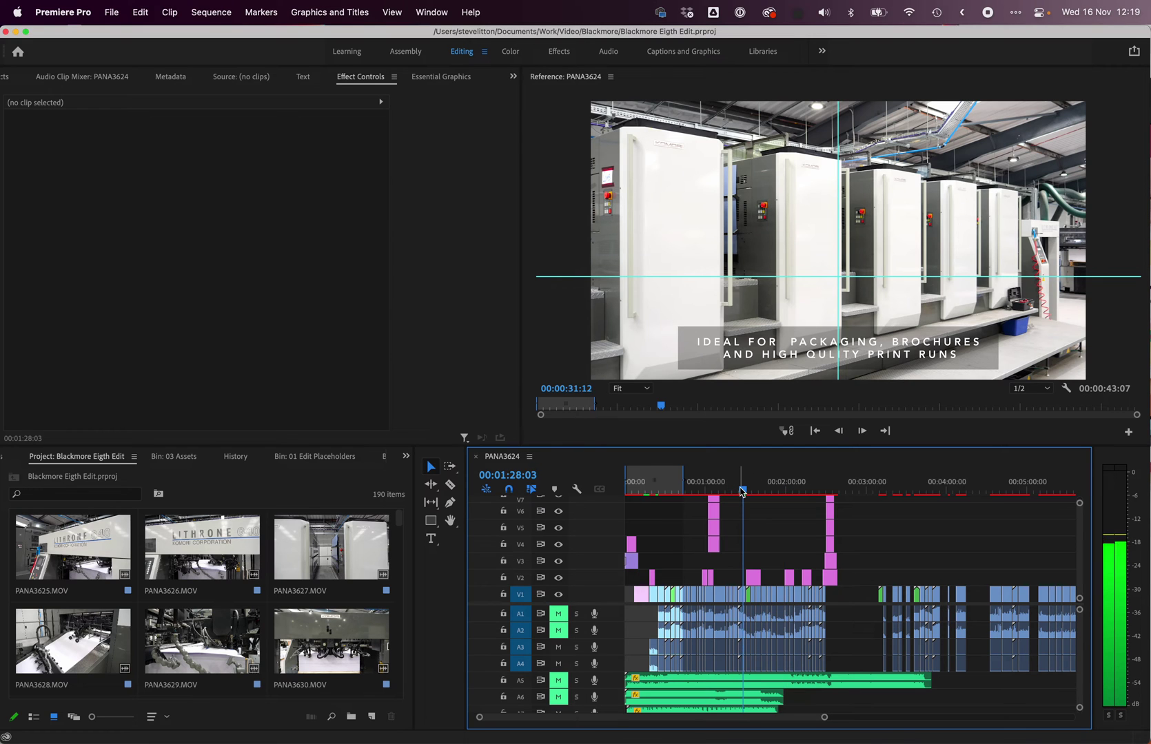
key(space)
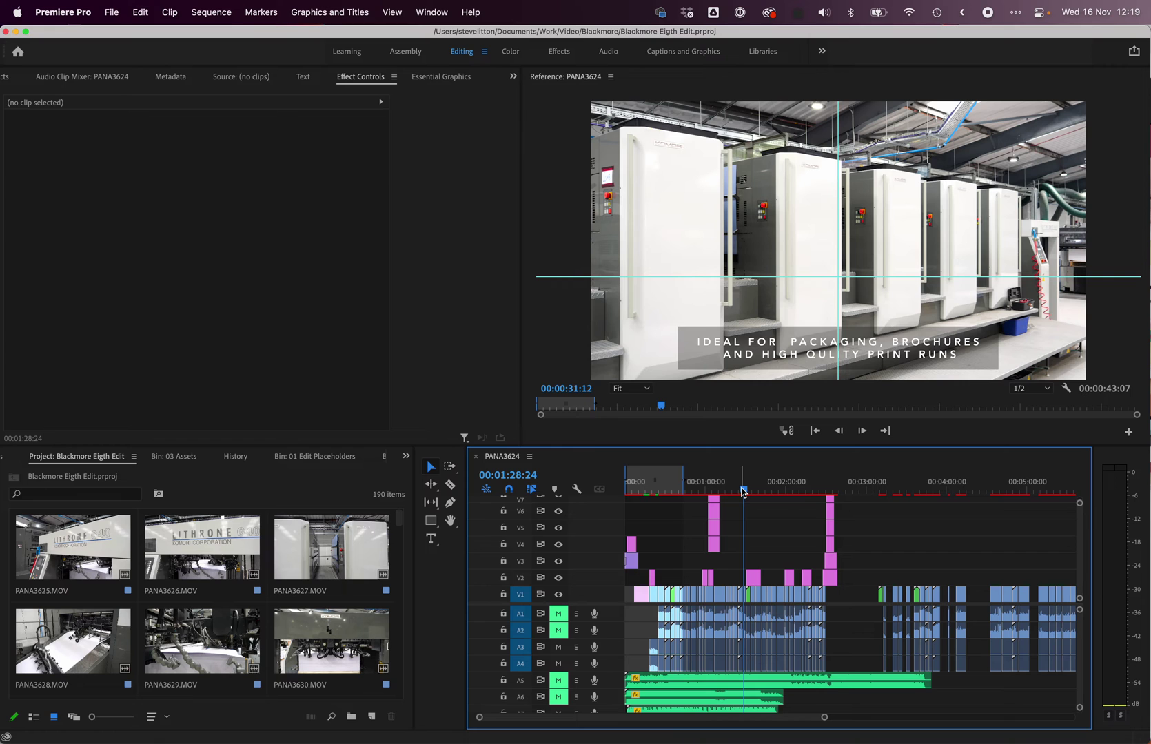
Try Sequence > Render Effects In to Out, then dismiss the menu.
click(211, 12)
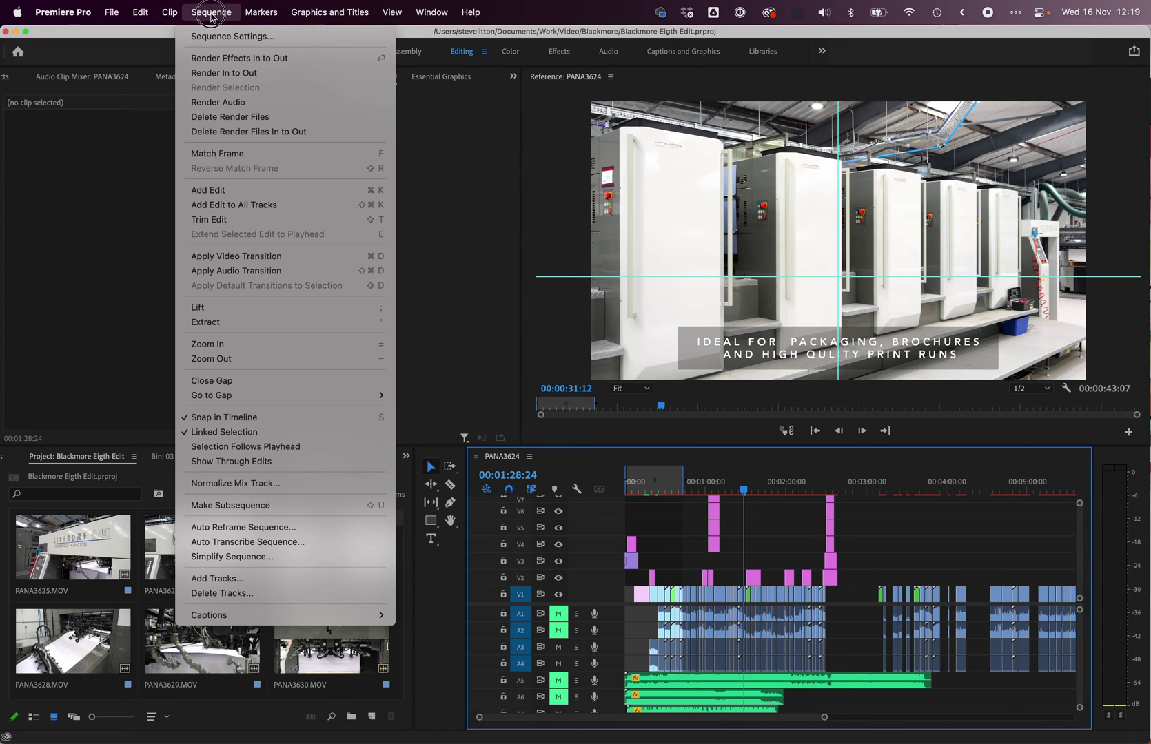
click(225, 63)
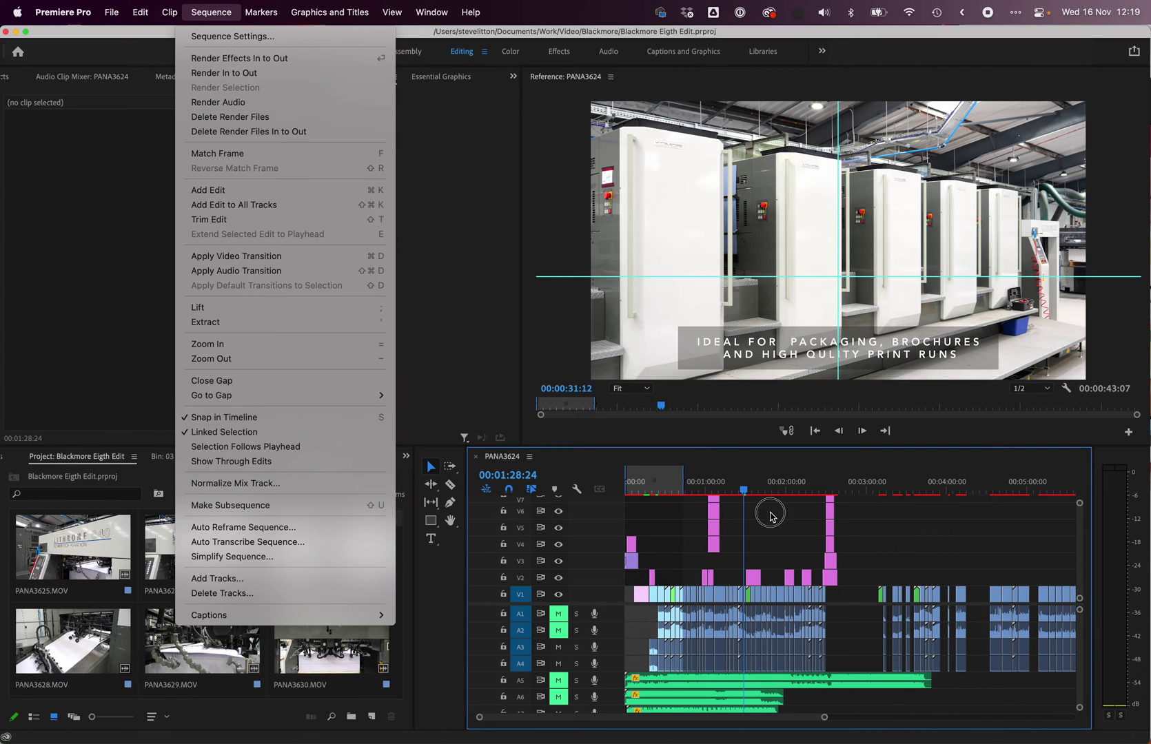
click(748, 491)
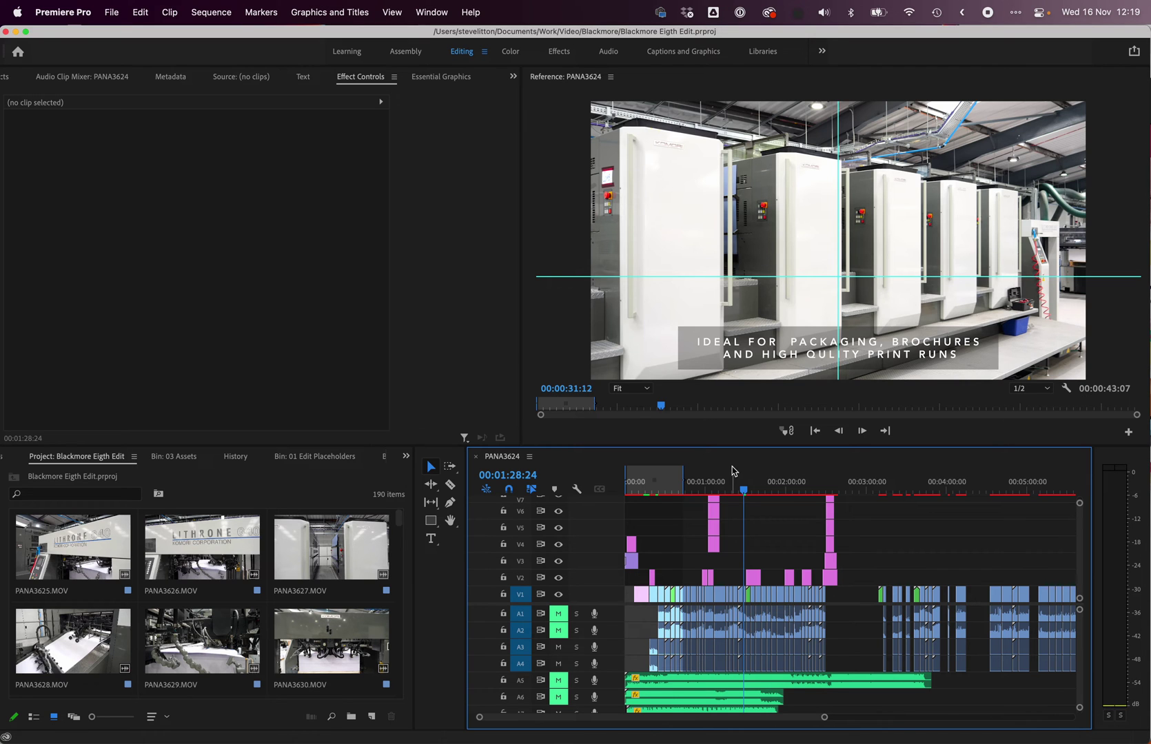
click(71, 8)
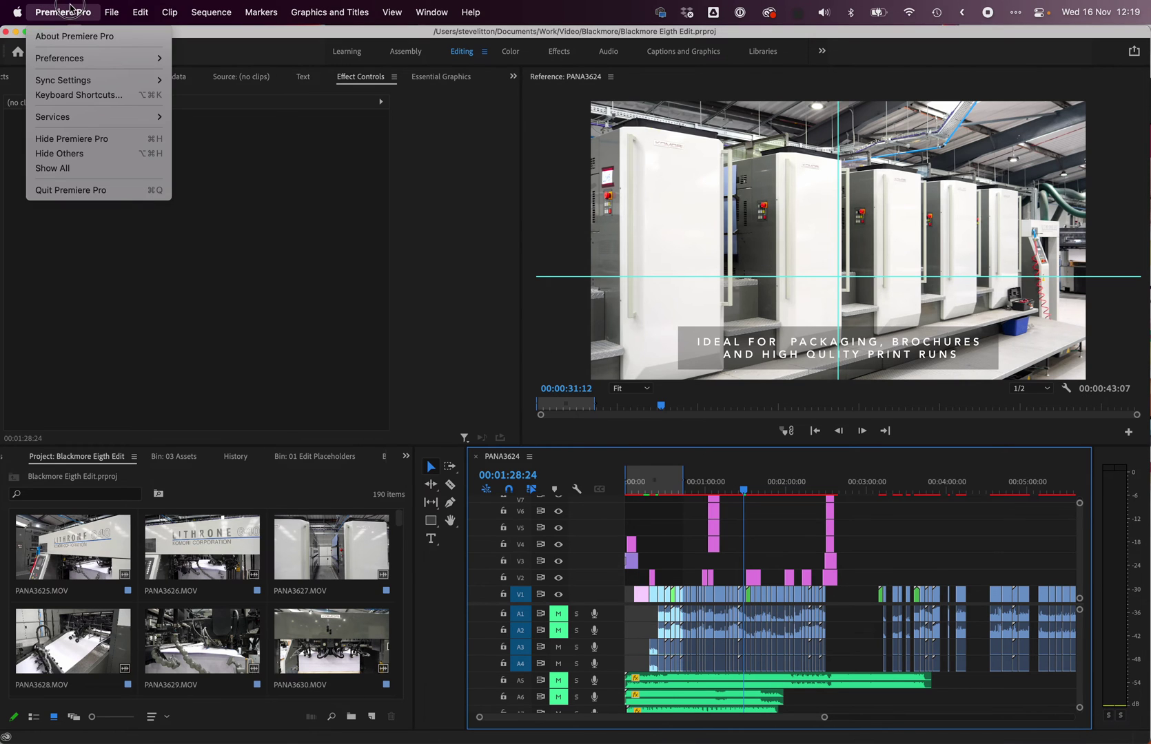
click(79, 38)
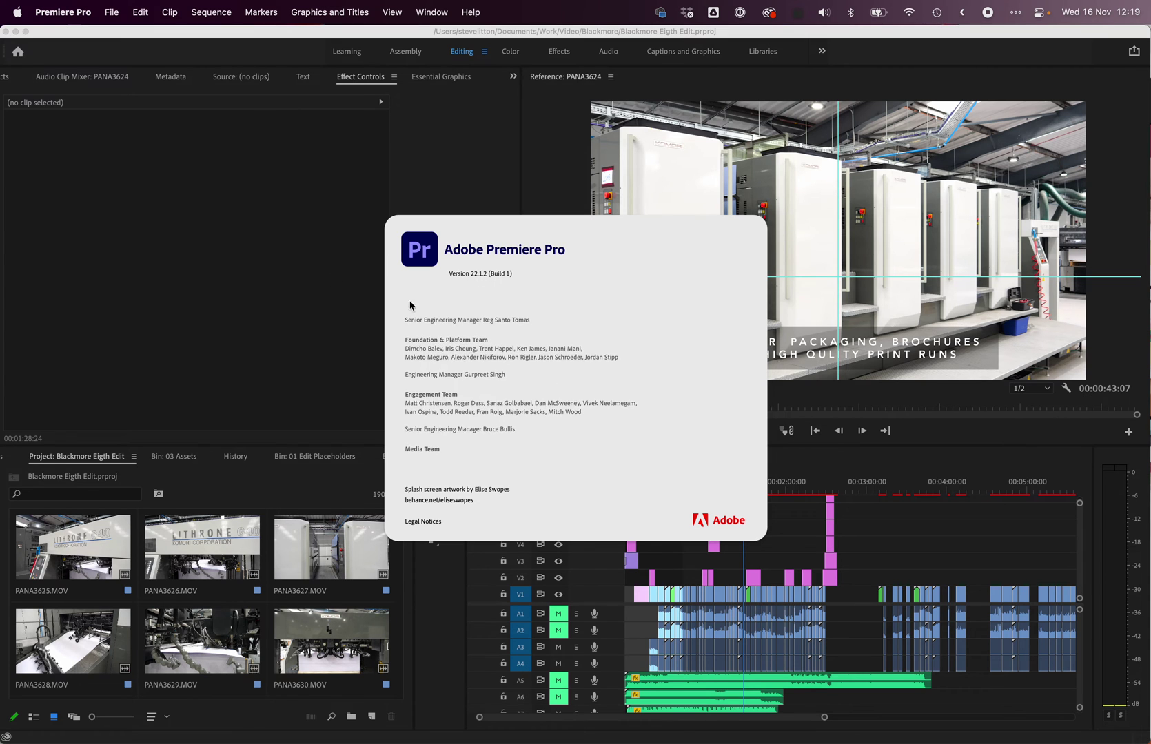
click(364, 320)
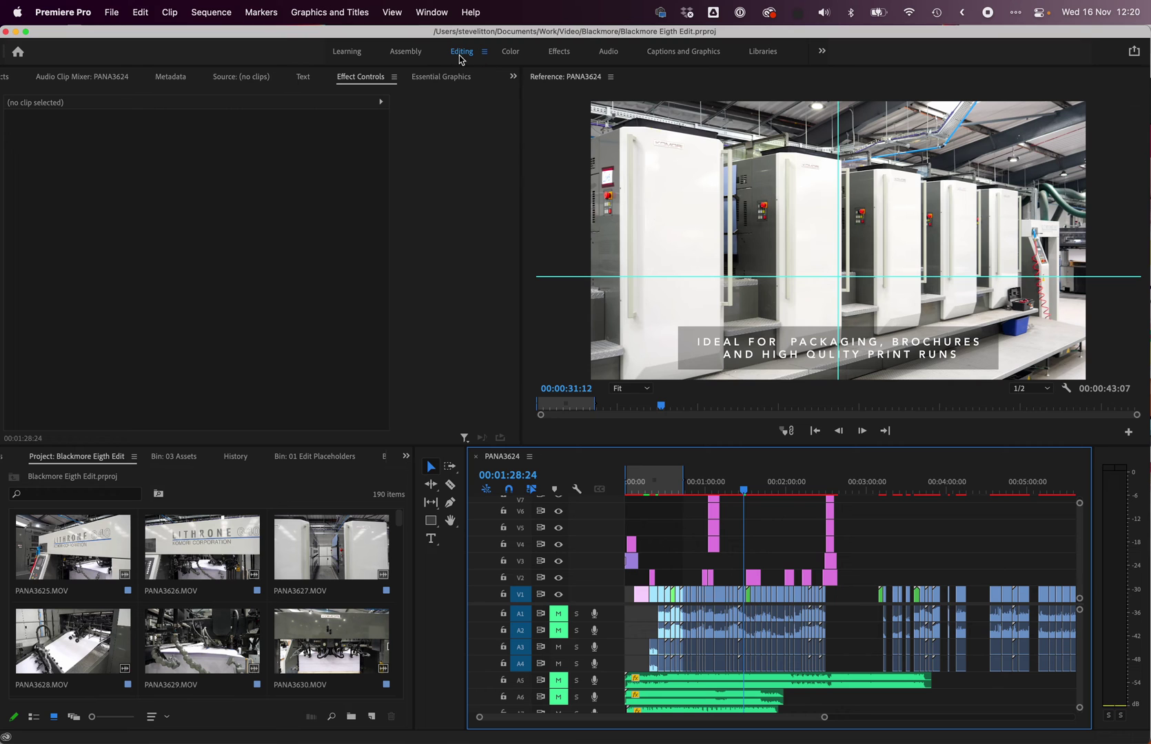
Switch from the Editing workspace to All Panels through Window > Workspaces.
click(484, 54)
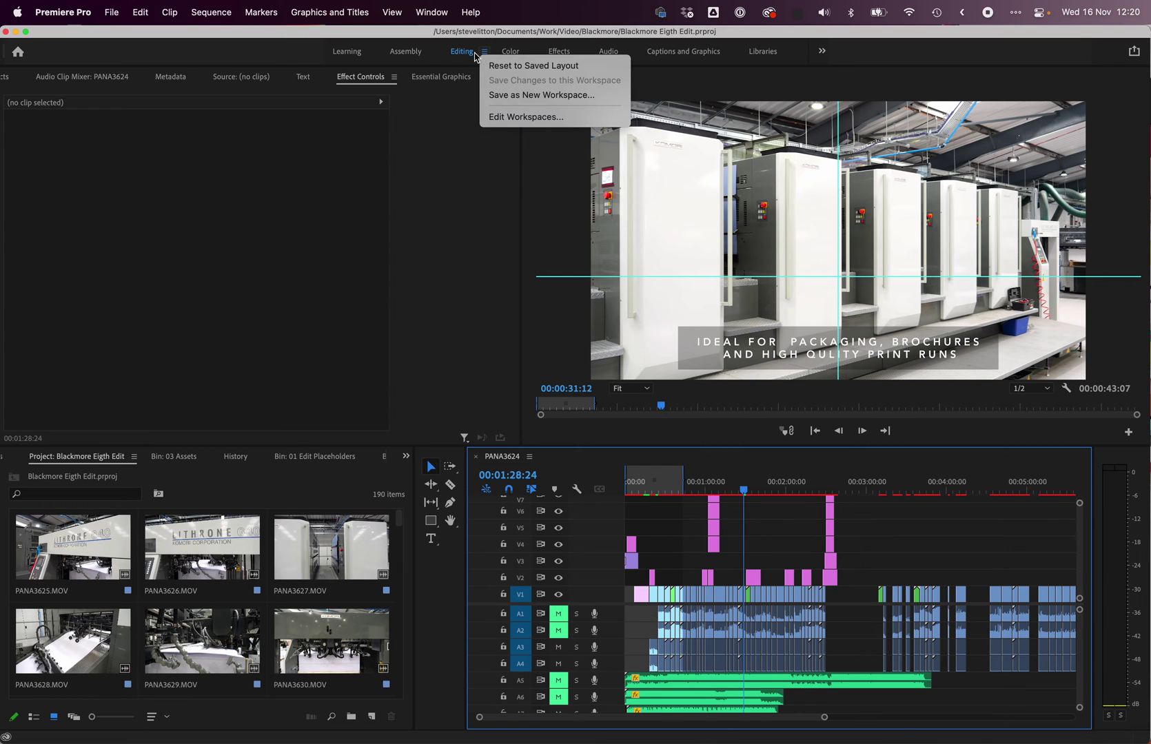
click(465, 56)
click(432, 12)
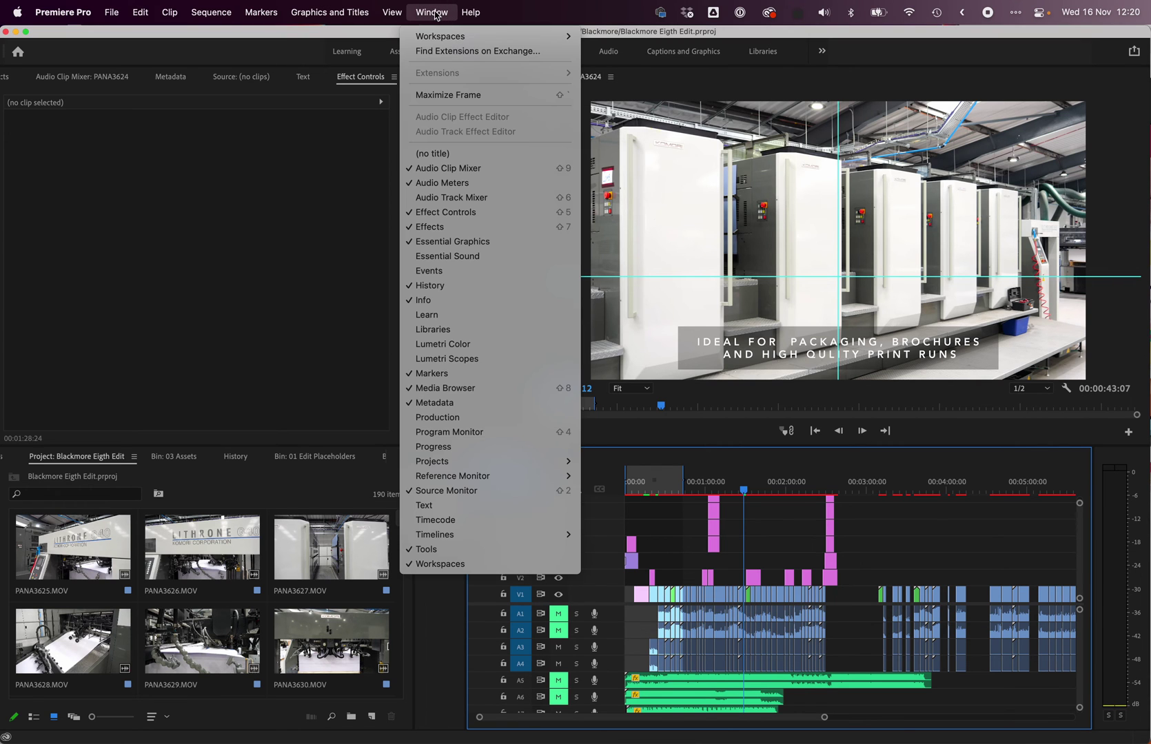
mouse_move(482, 35)
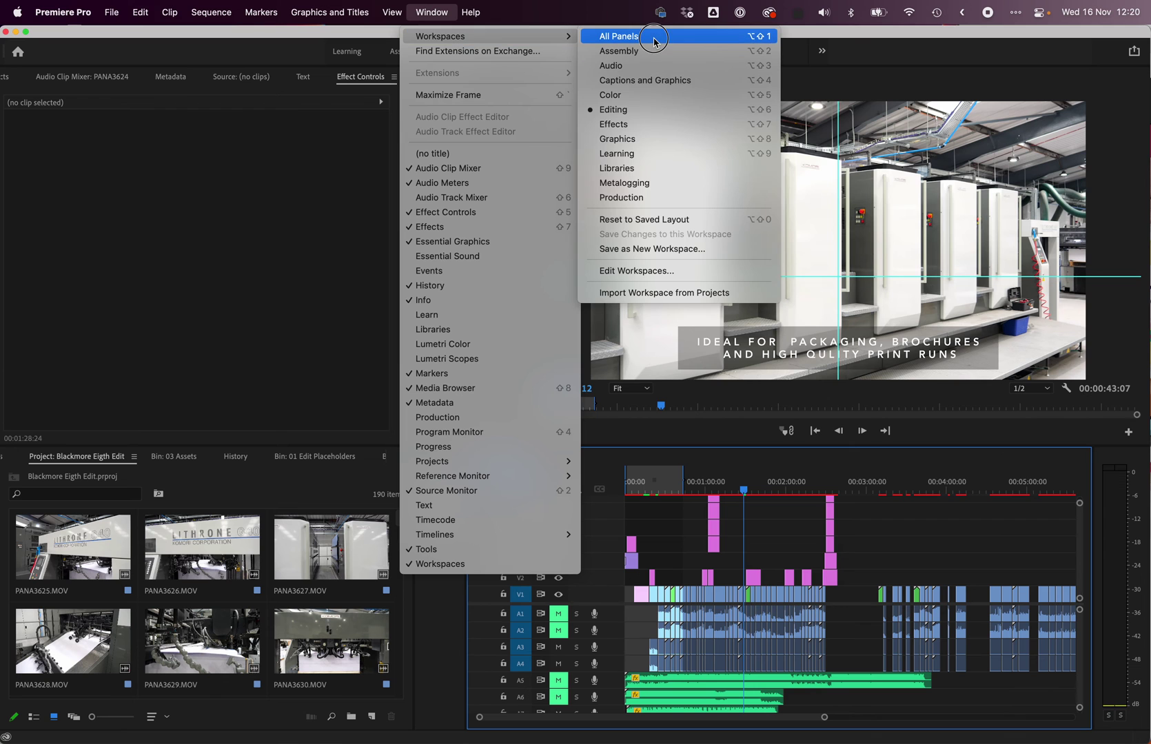
click(618, 51)
click(432, 12)
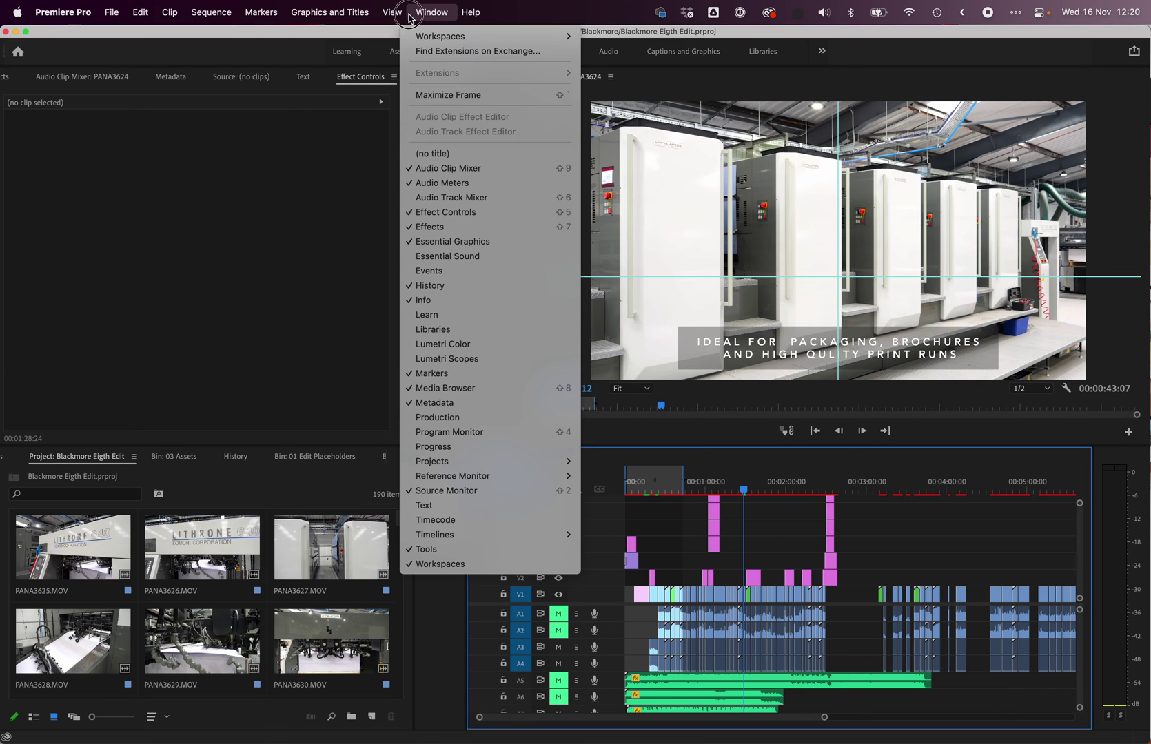
mouse_move(454, 36)
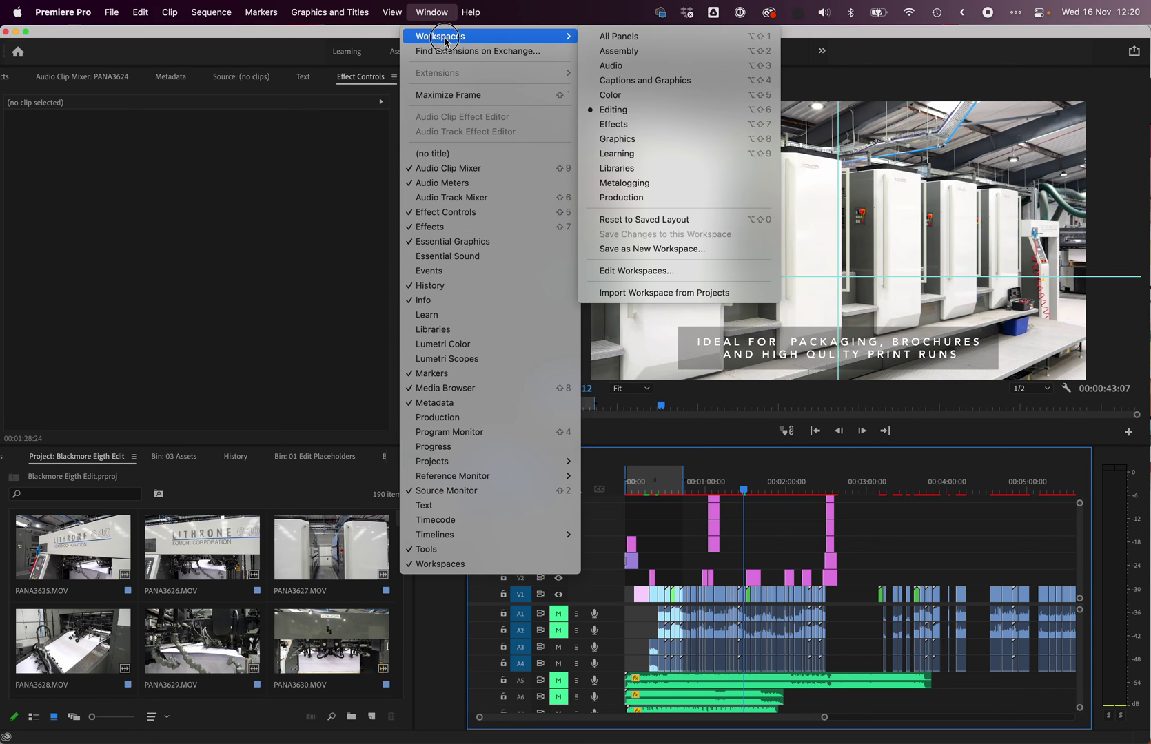
click(626, 39)
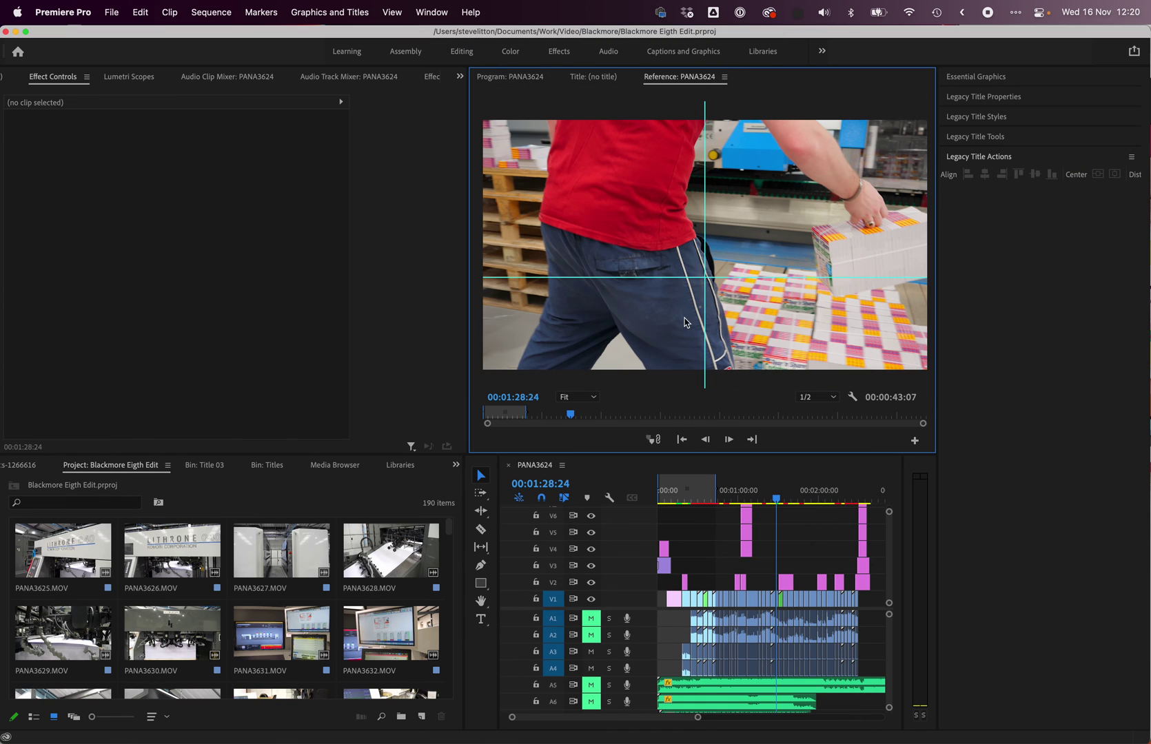
Play the sequence from about 00:00:55, then scrub forward to about 00:01:19.
click(758, 497)
drag(757, 499, 724, 498)
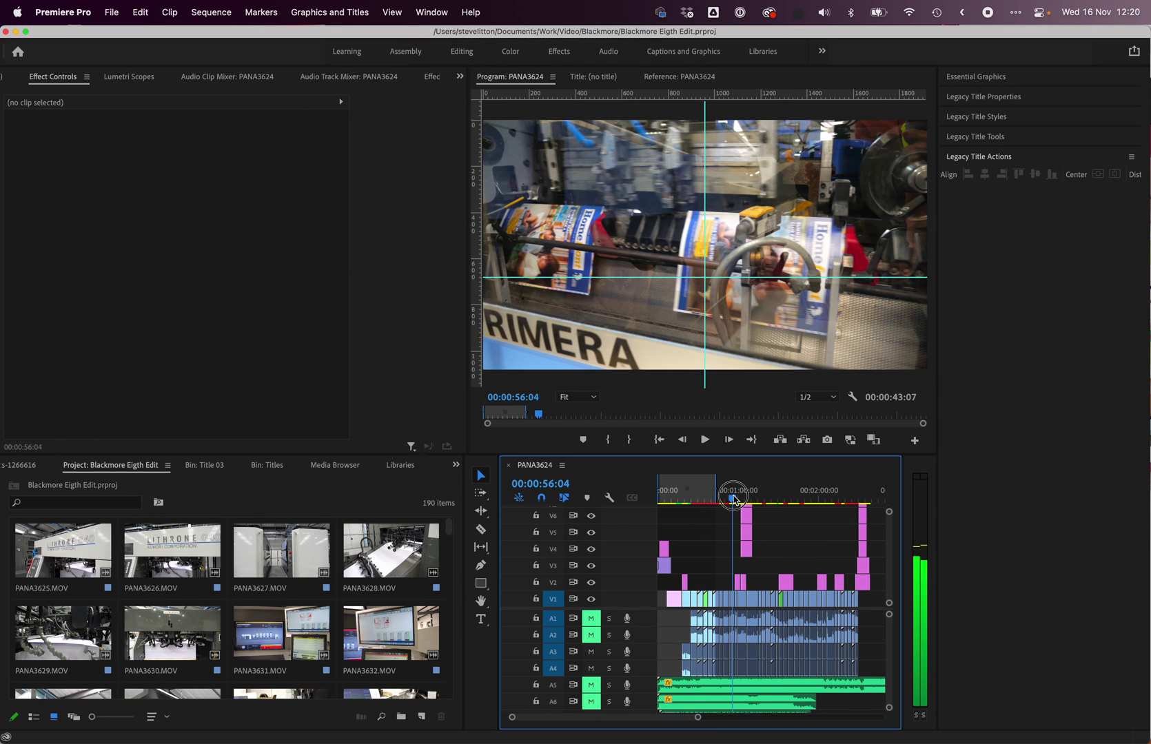
click(732, 497)
key(space)
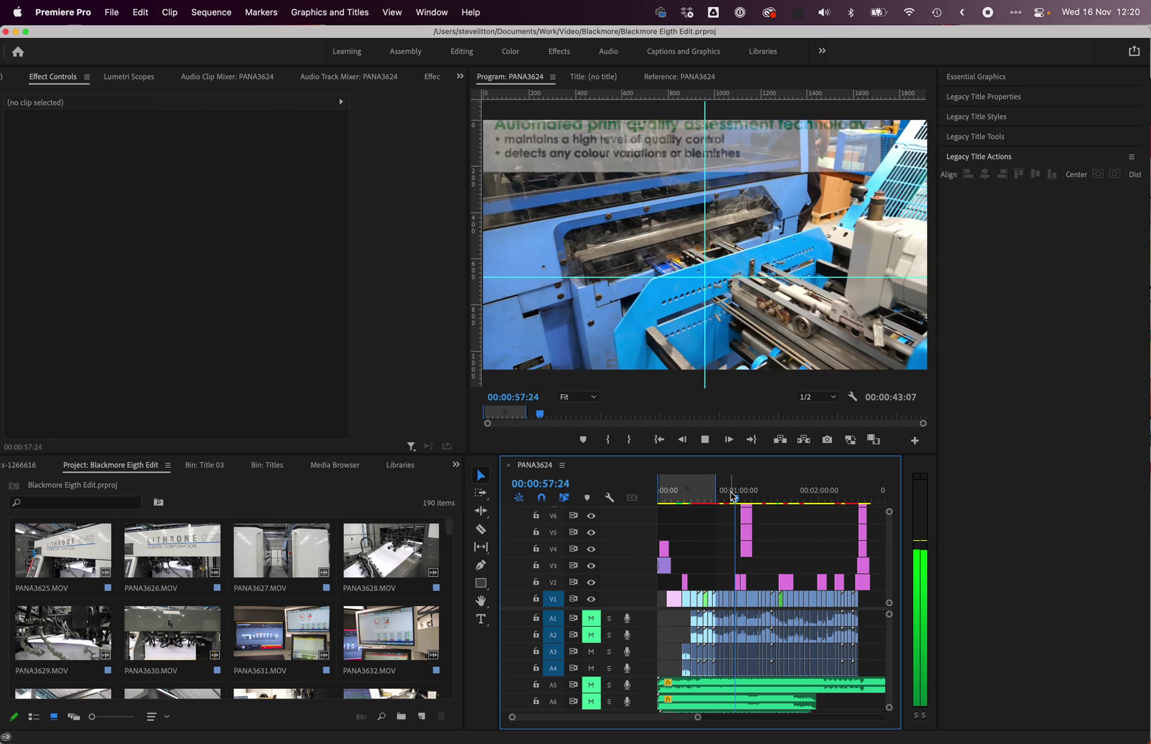
key(space)
drag(747, 496, 768, 497)
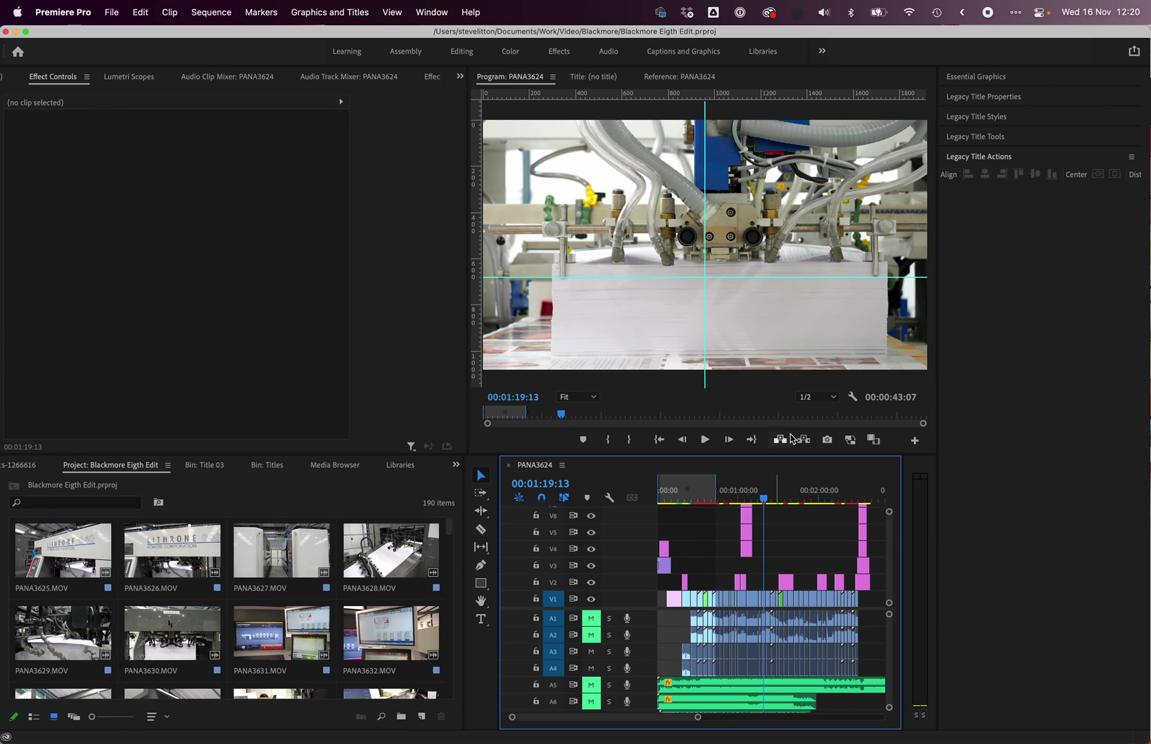
Keep the Program monitor playback resolution at 1/2 and jump the playhead to 00:04:47:23.
click(816, 398)
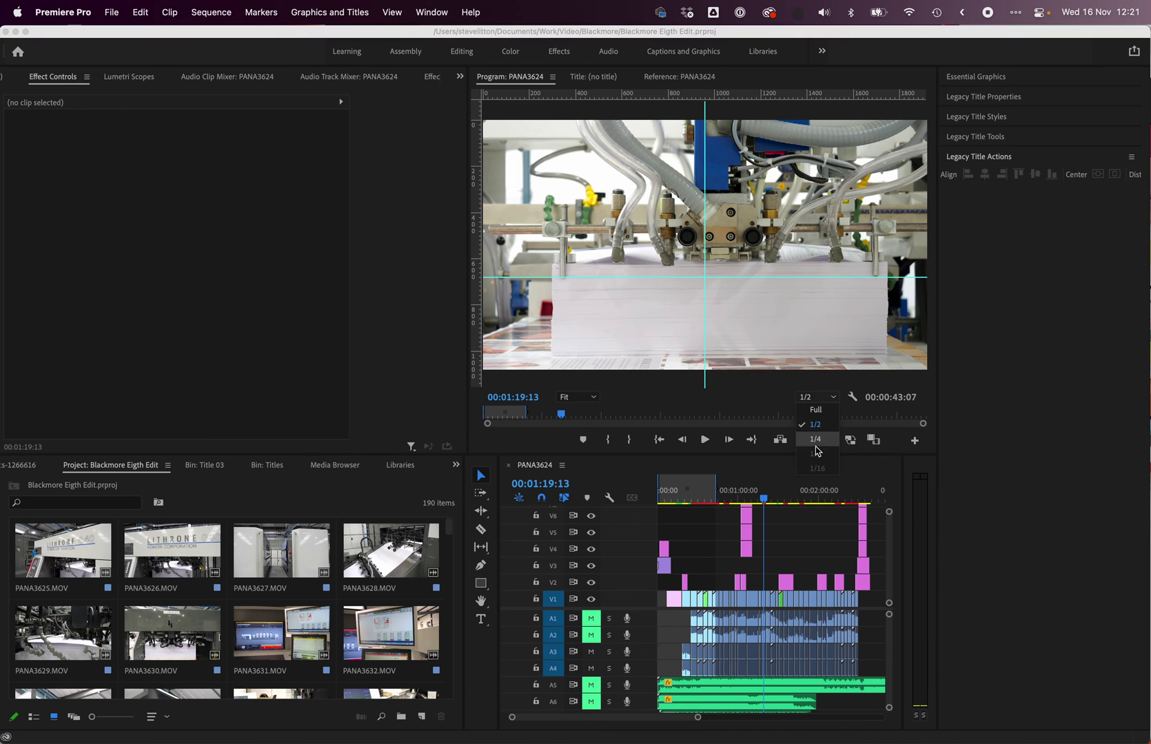
click(774, 397)
click(767, 413)
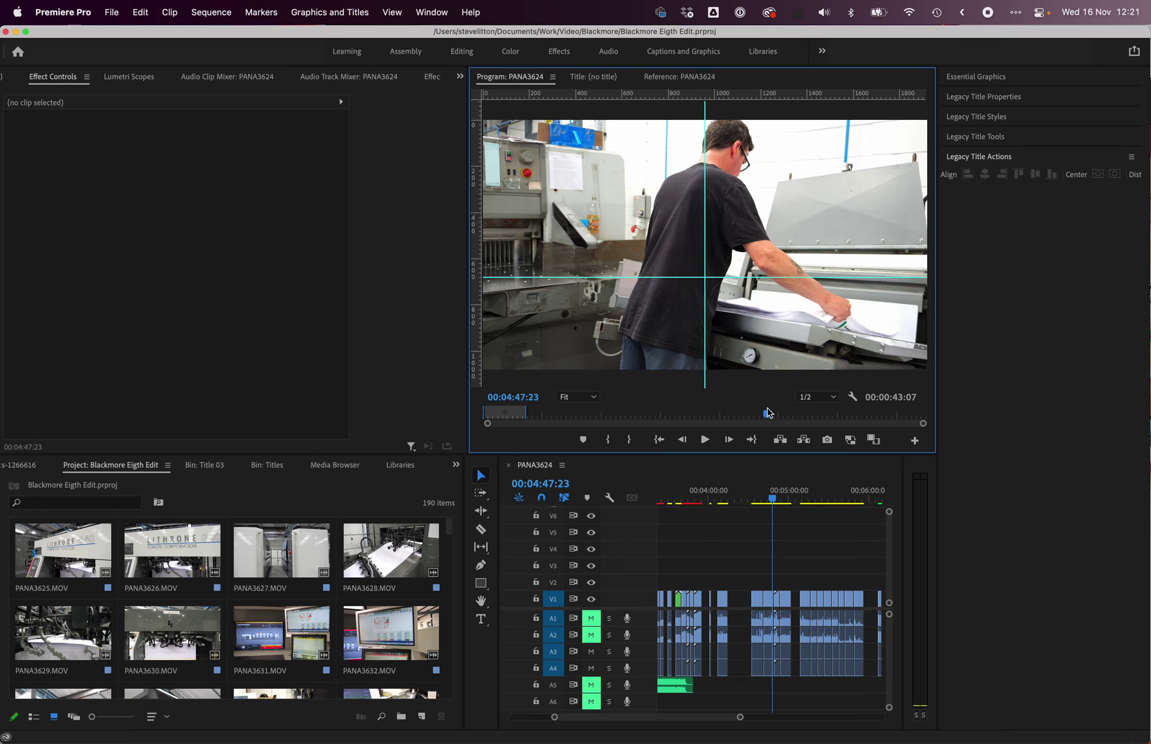
click(431, 11)
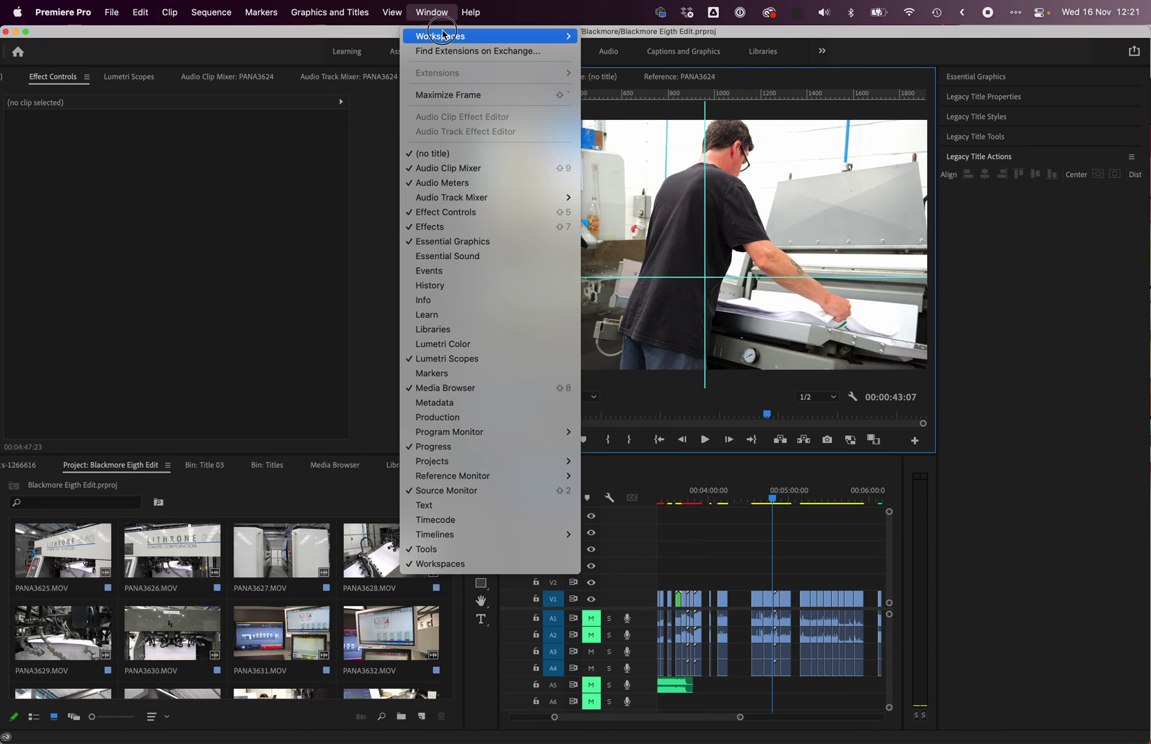
Switch to the Editing workspace and scrub the playhead to around 00:04:37.
click(648, 109)
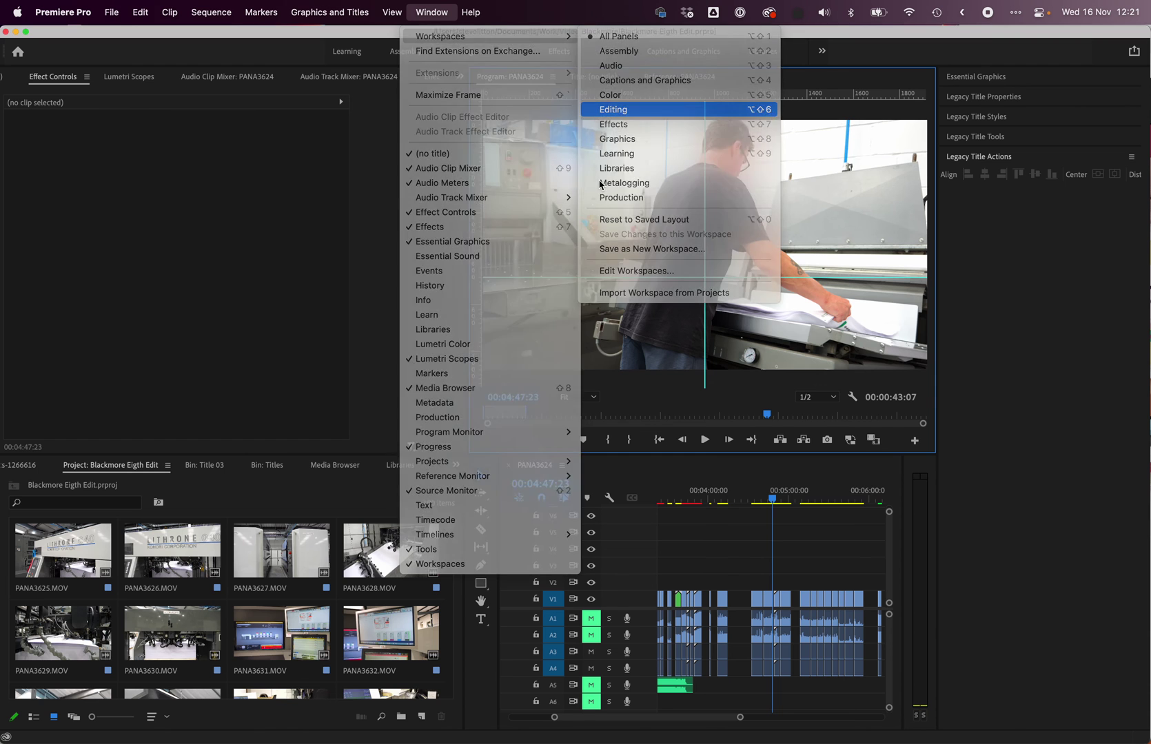
click(727, 487)
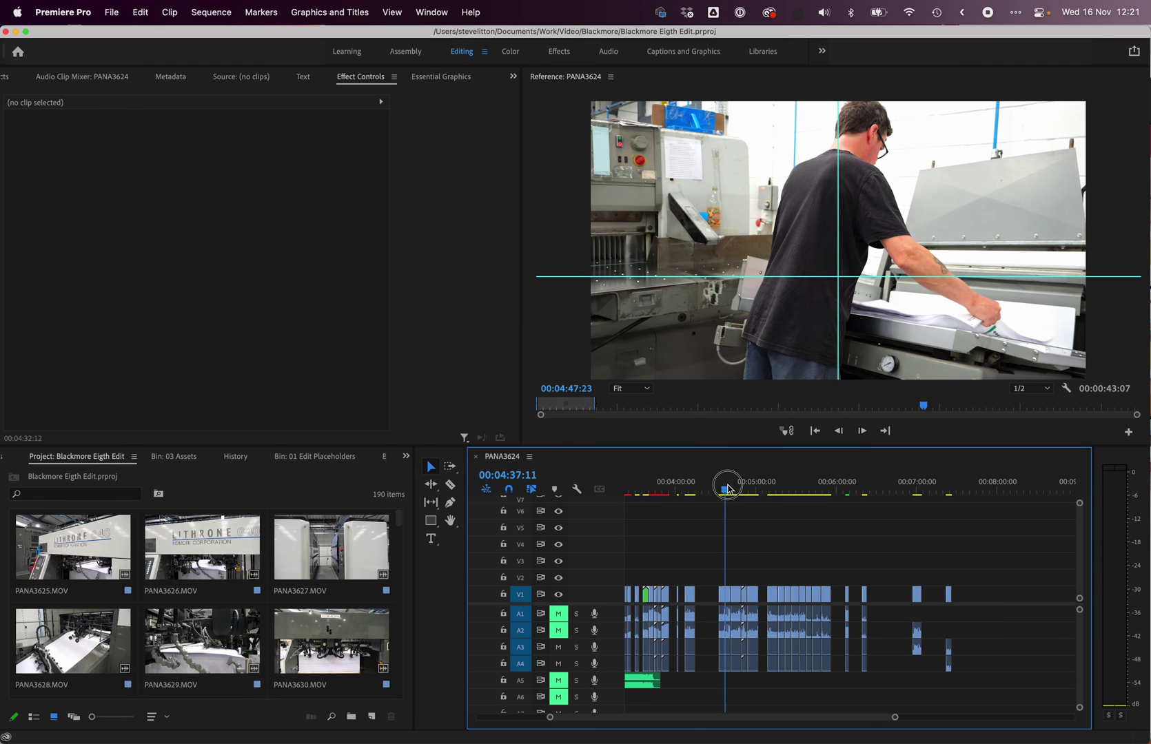
drag(728, 488, 732, 490)
Return to the All Panels workspace.
click(431, 12)
mouse_move(441, 34)
click(604, 36)
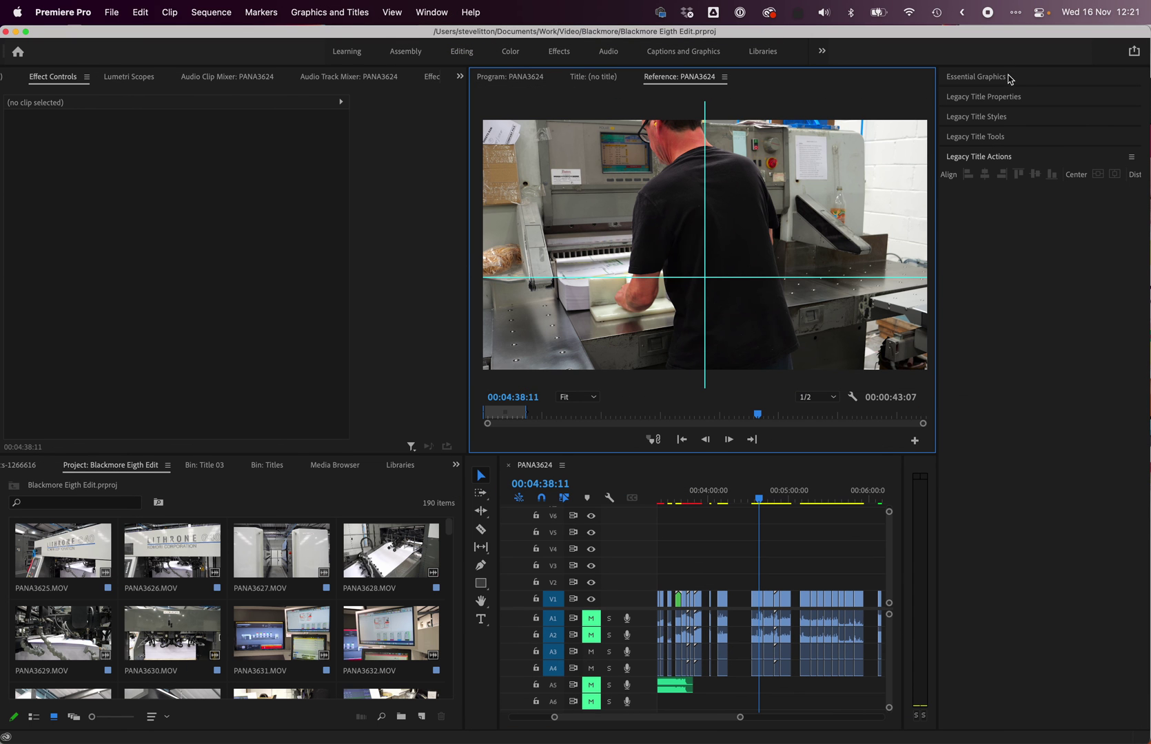
Expand the Essential Graphics panel and look through its panel menu without changes.
click(1088, 77)
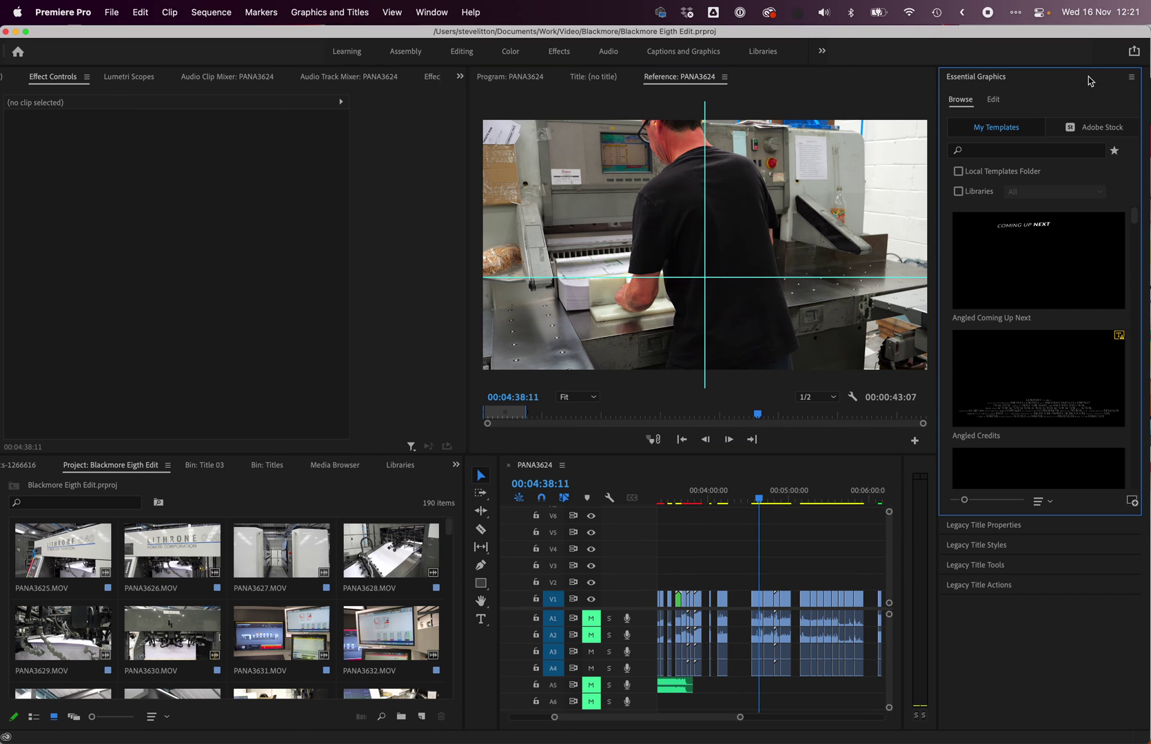
click(1131, 76)
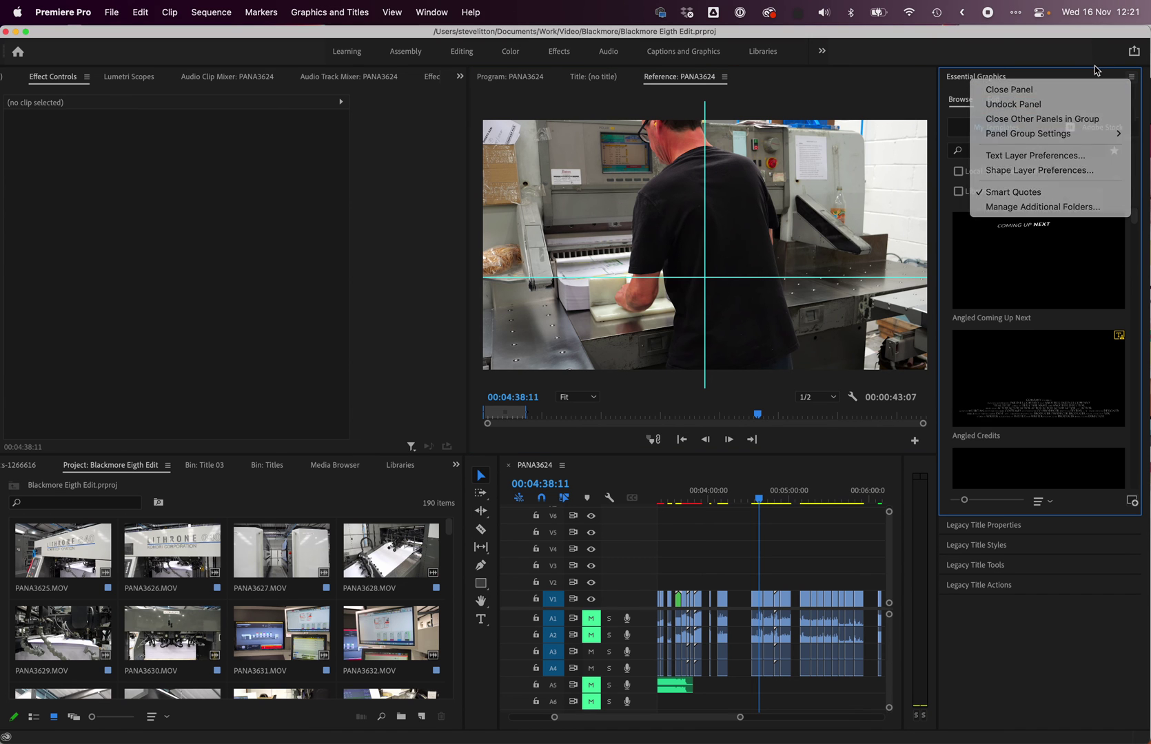
click(1131, 77)
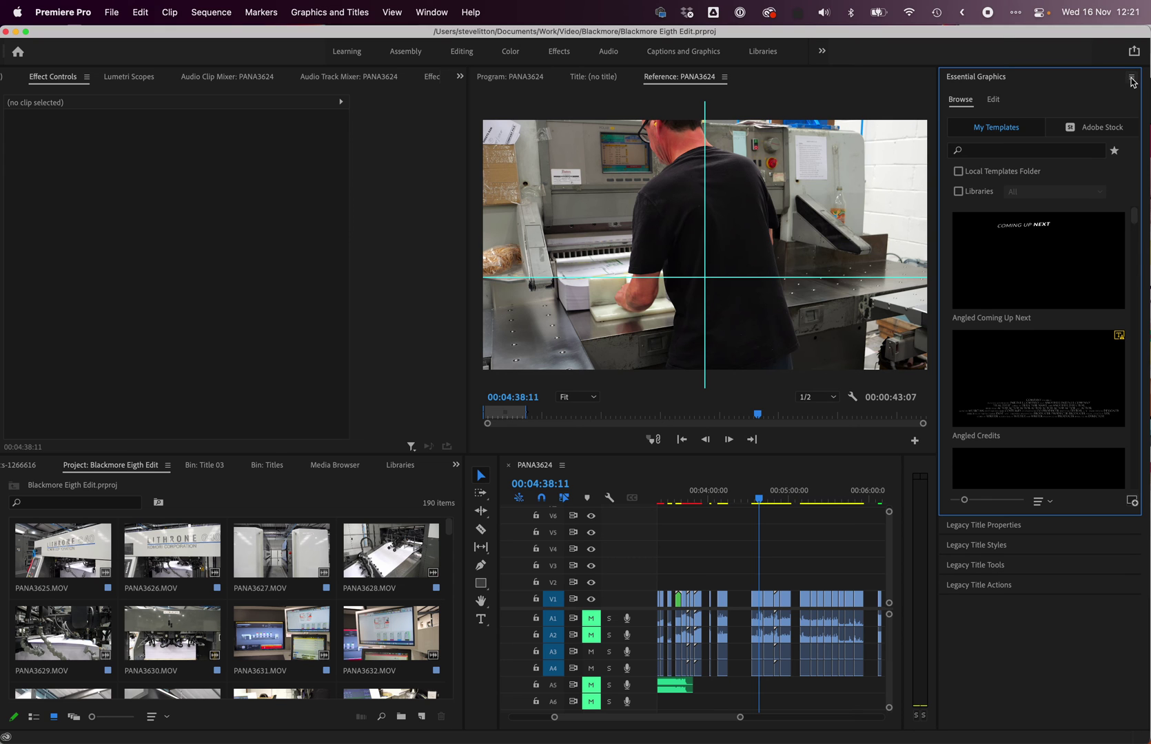
click(1131, 78)
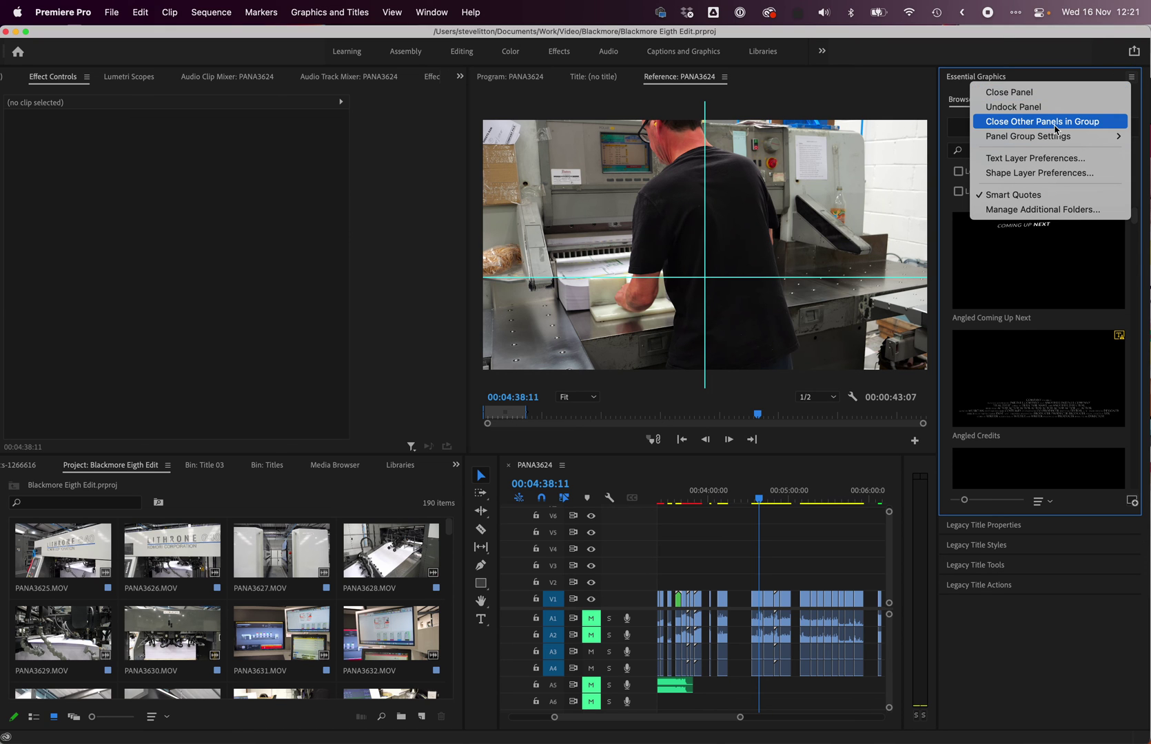
click(989, 657)
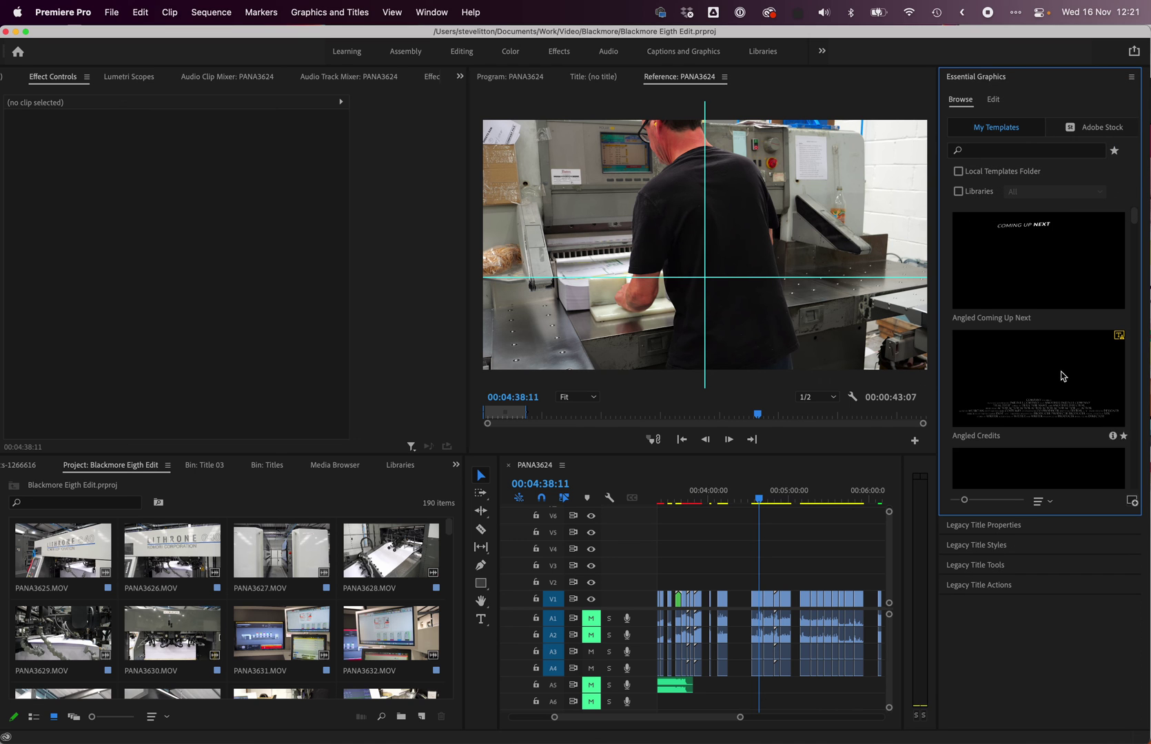
Close the Legacy Title panels grouped with Essential Graphics, then close Essential Graphics.
click(1131, 76)
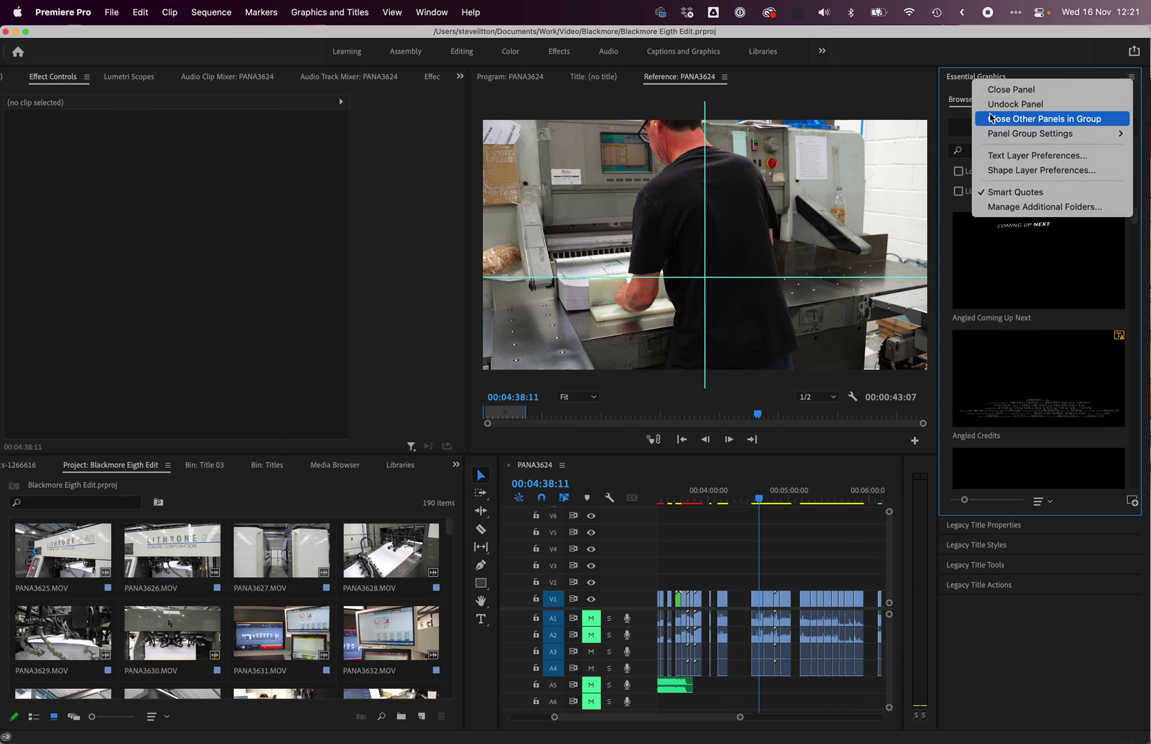
click(1071, 120)
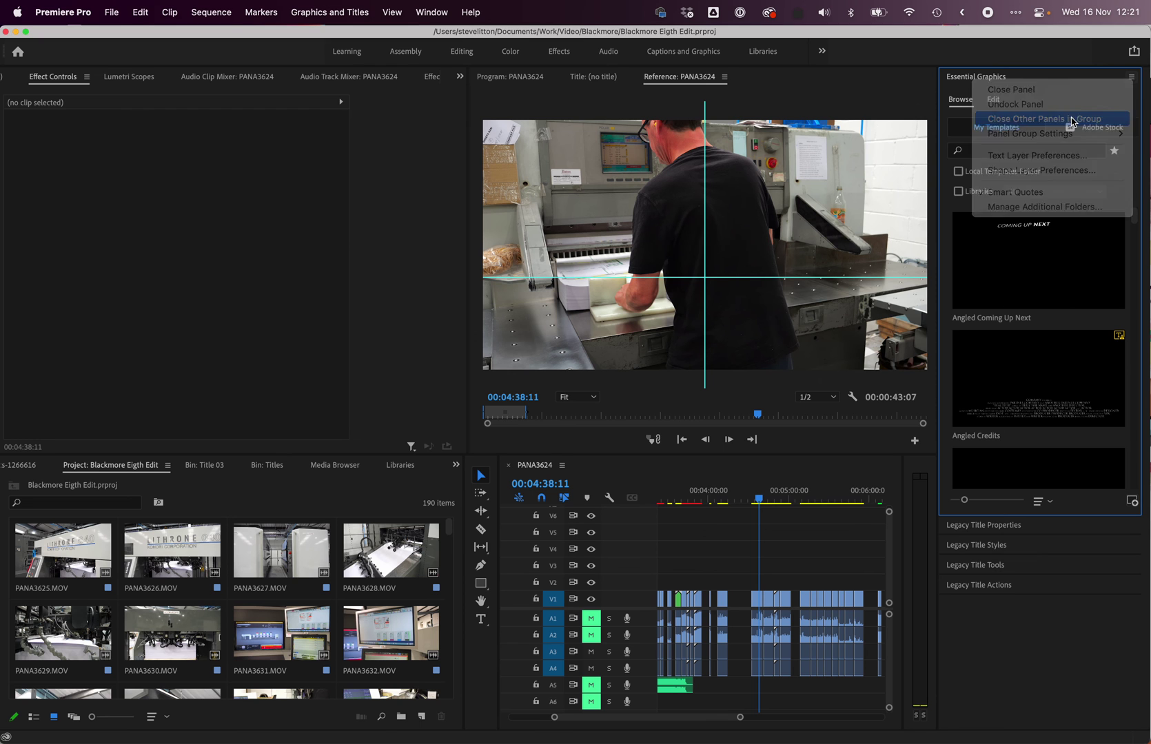
click(1131, 77)
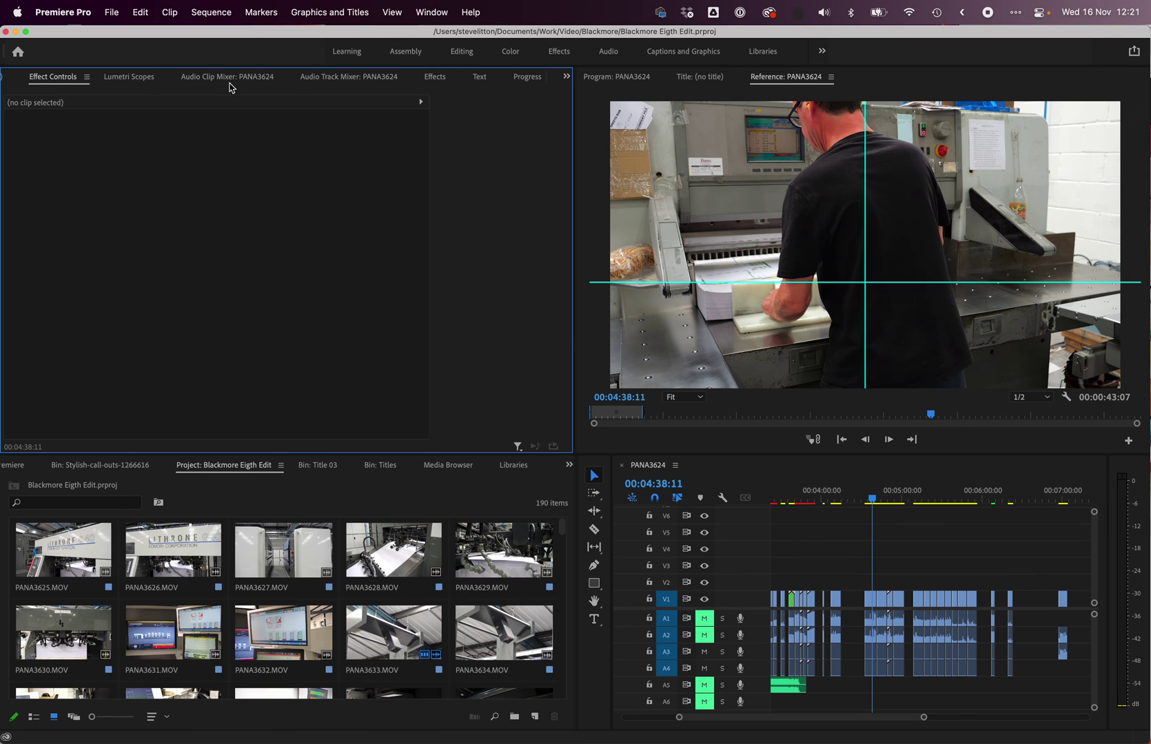
Reopen Essential Graphics and dock it in the Effect Controls panel group.
click(419, 13)
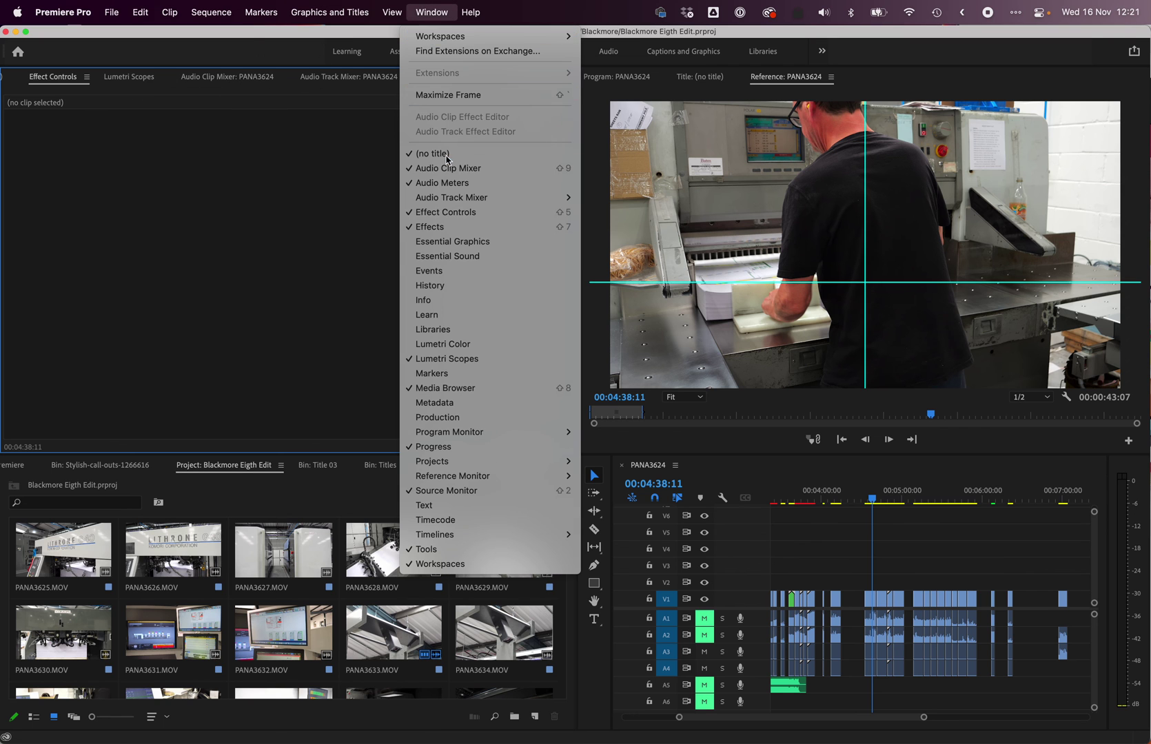
click(449, 242)
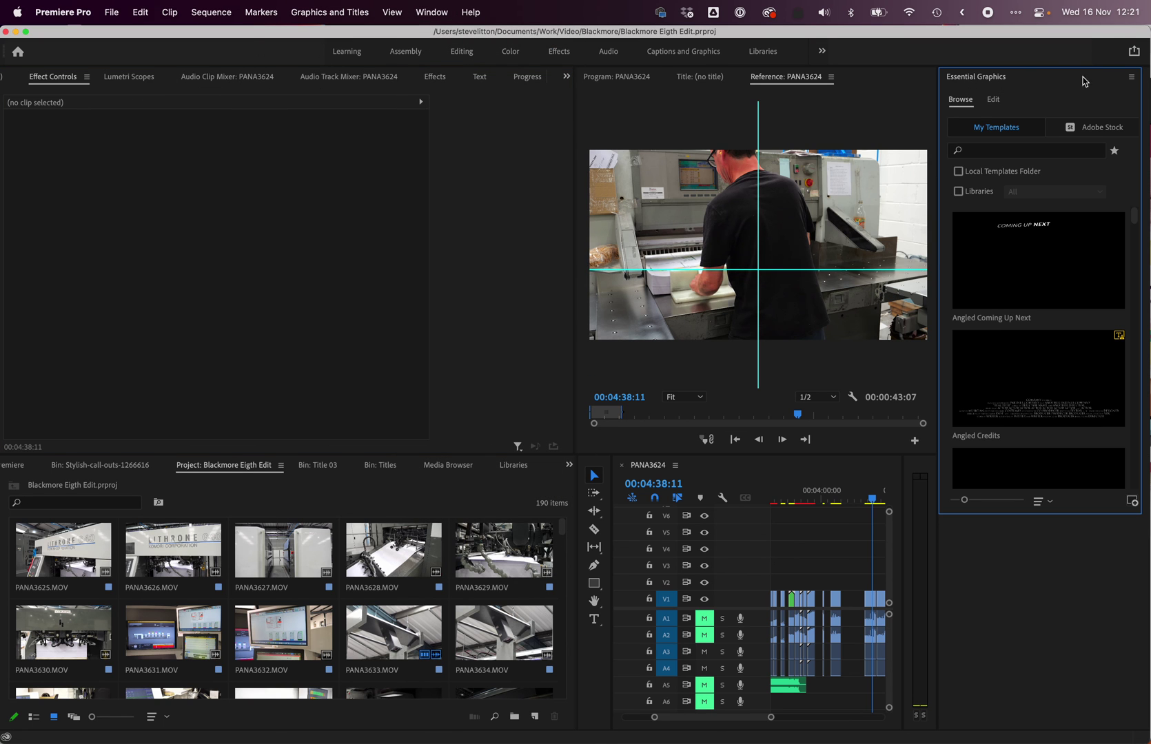
click(1132, 77)
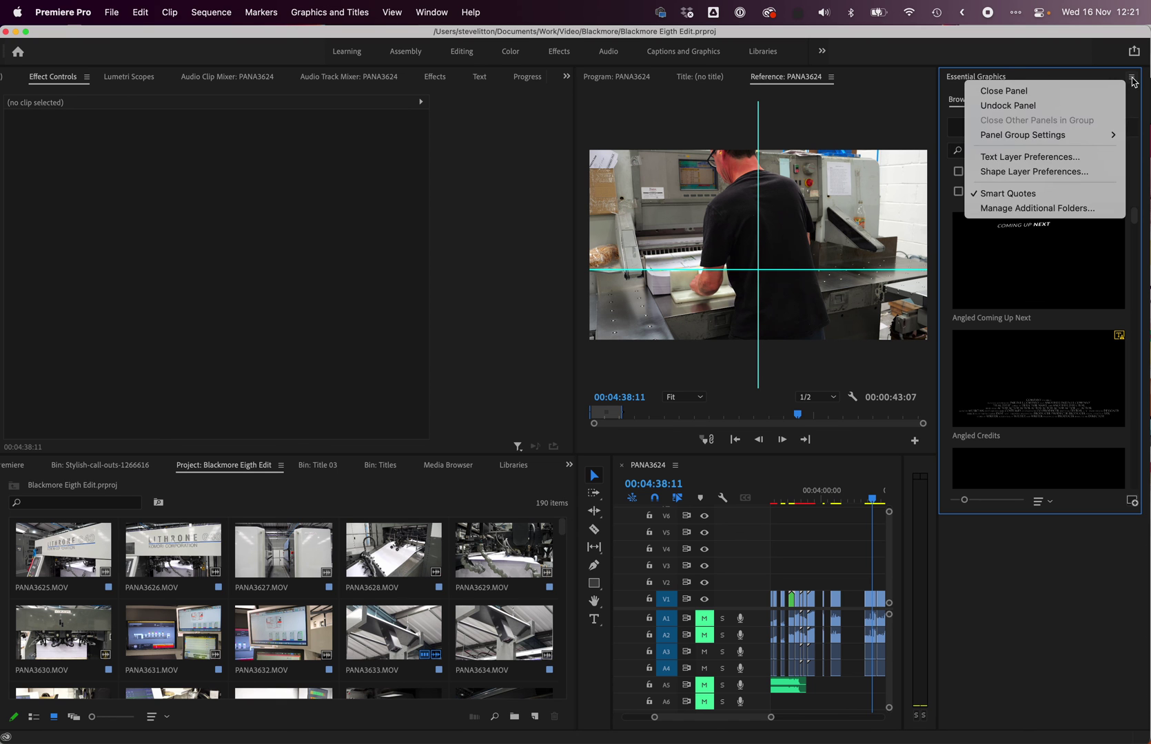
click(1132, 80)
drag(1004, 81, 536, 77)
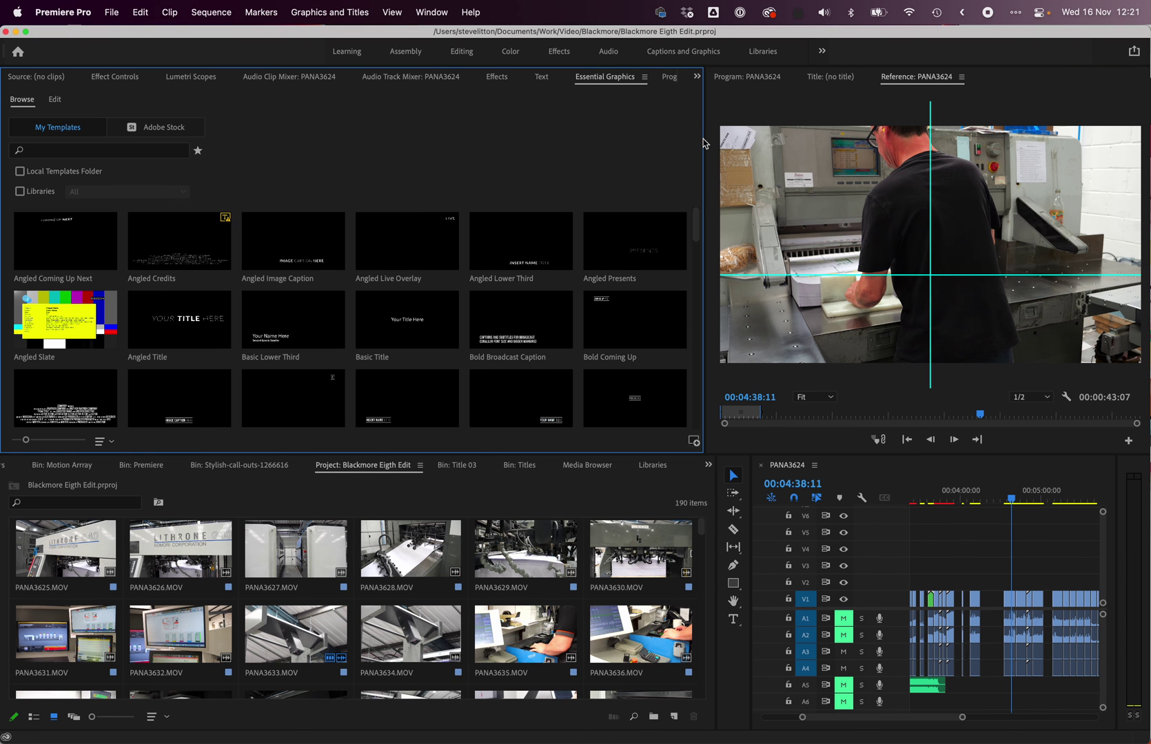
Widen the monitor and timeline panels and narrow the project panel.
drag(703, 144, 358, 176)
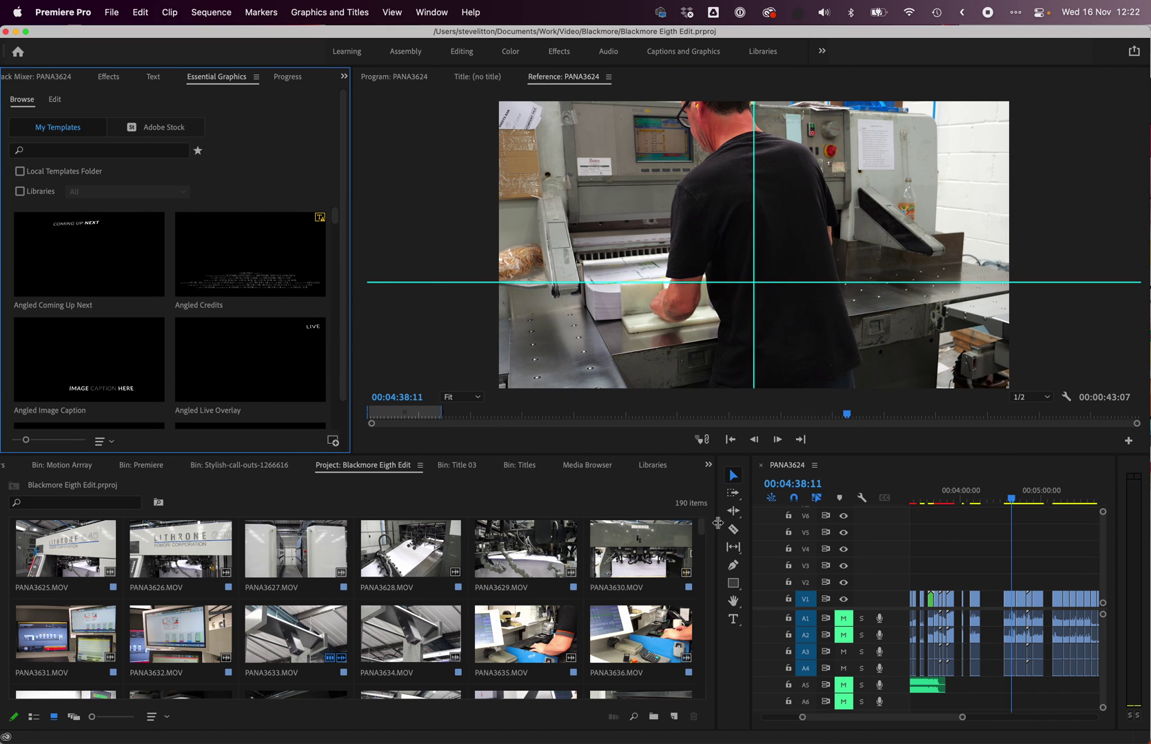
drag(717, 586, 406, 591)
drag(750, 572, 419, 585)
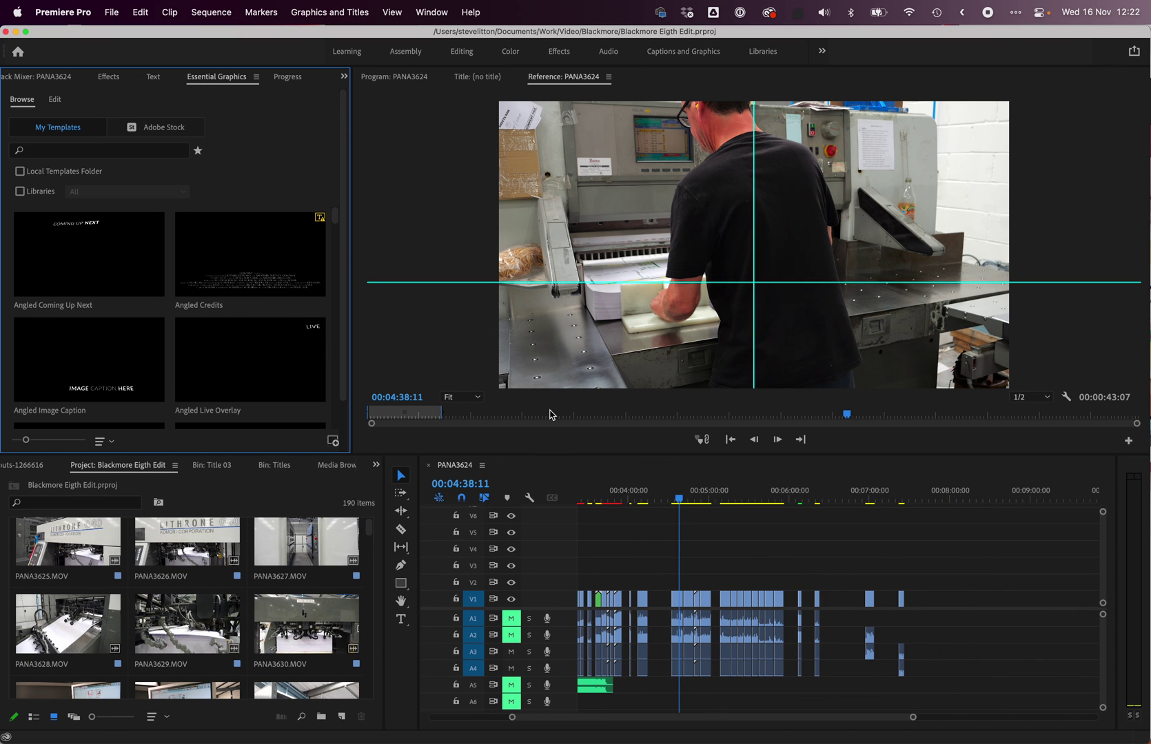